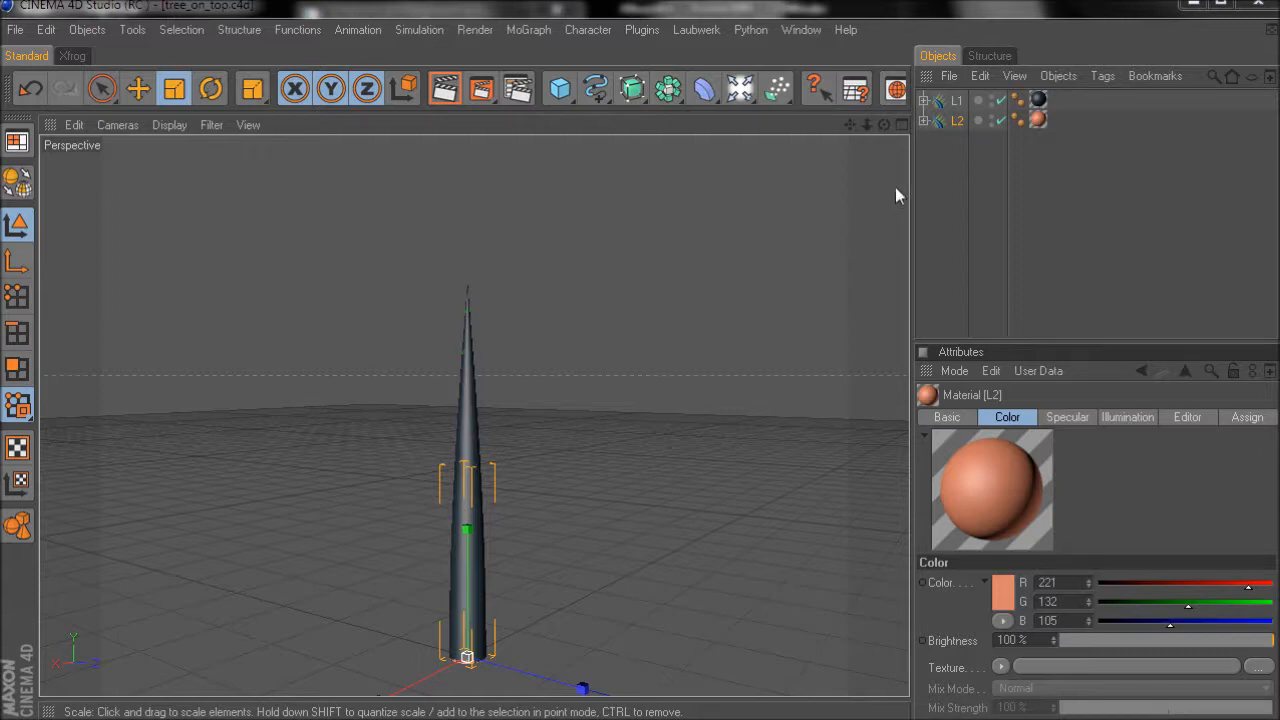
Expand the L1 branch in the object hierarchy and make the L2 branch its child, placed after the Null.
{"action": "left_click", "coordinate": [925, 101]}
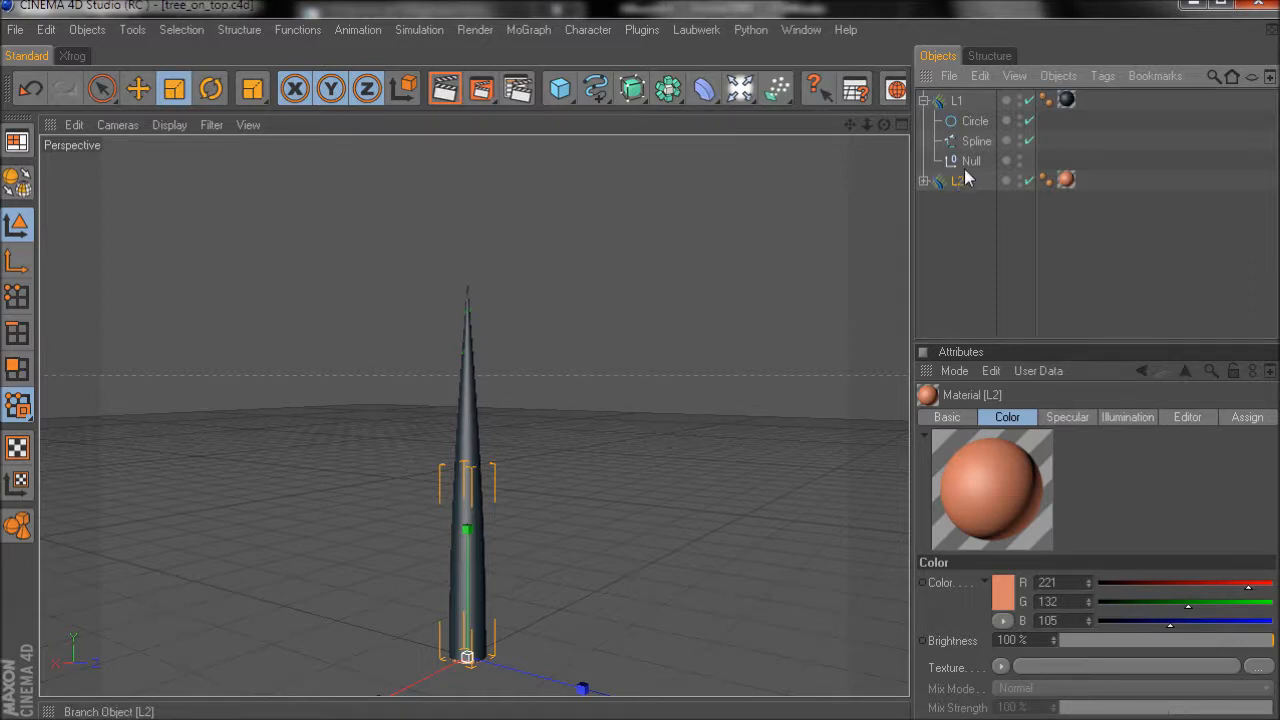
{"action": "left_click_drag", "start_coordinate": [966, 178], "coordinate": [968, 172]}
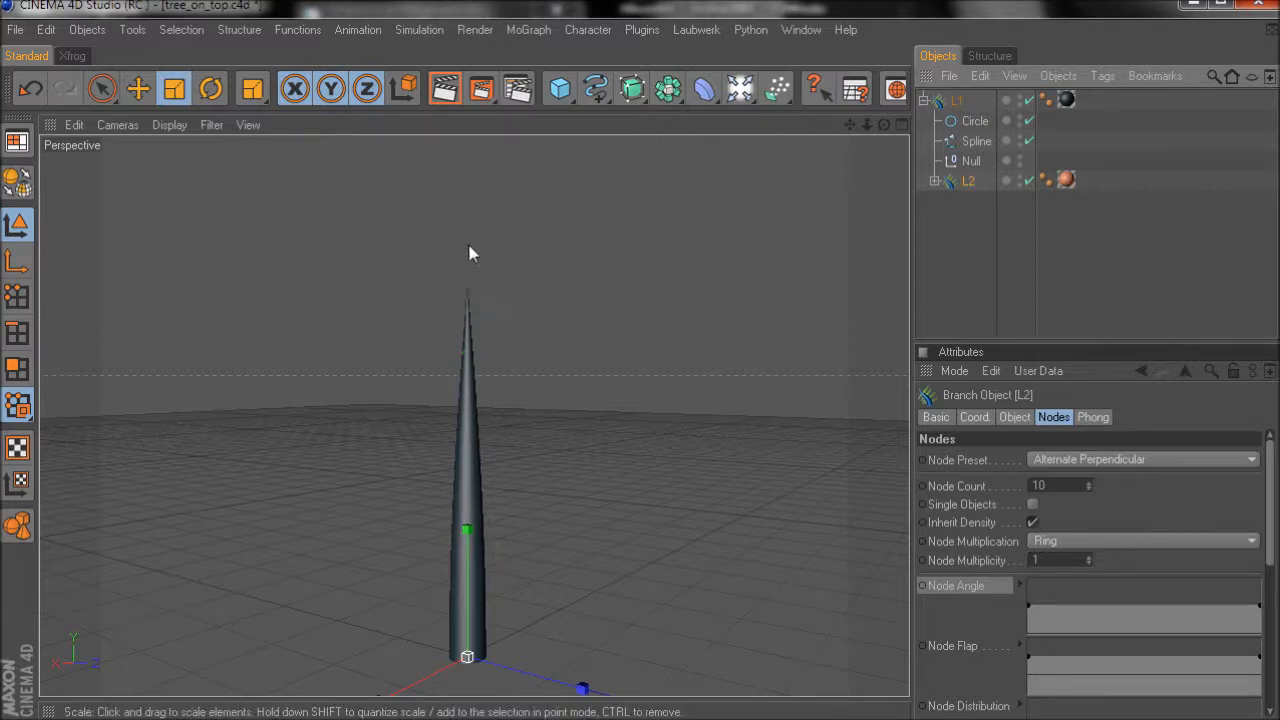
Try a cube as a child of L1, placed between the Null and L2, and delete it again.
{"action": "left_click_drag", "start_coordinate": [561, 97], "coordinate": [582, 106]}
{"action": "left_click_drag", "start_coordinate": [966, 150], "coordinate": [966, 190]}
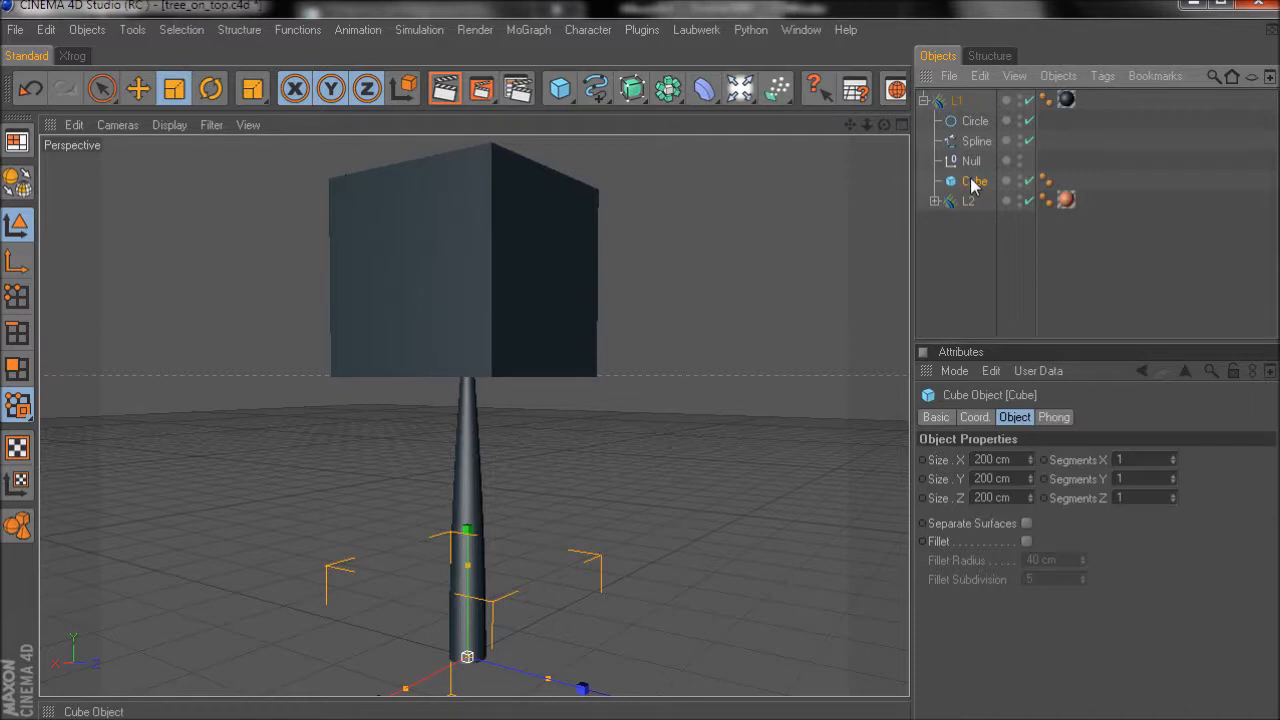
{"action": "key", "text": "Delete"}
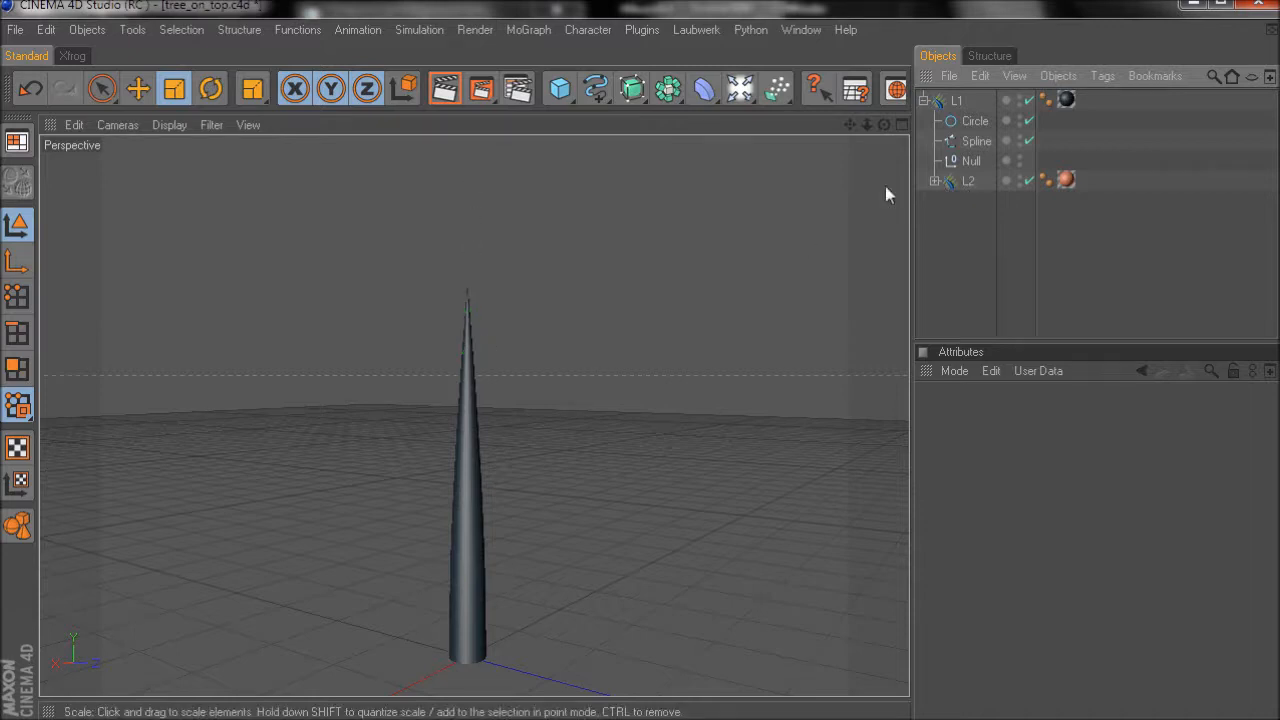
Raise the end point of L1's Node Growth curve level with its middle point so growth does not fall off.
{"action": "left_click", "coordinate": [956, 101]}
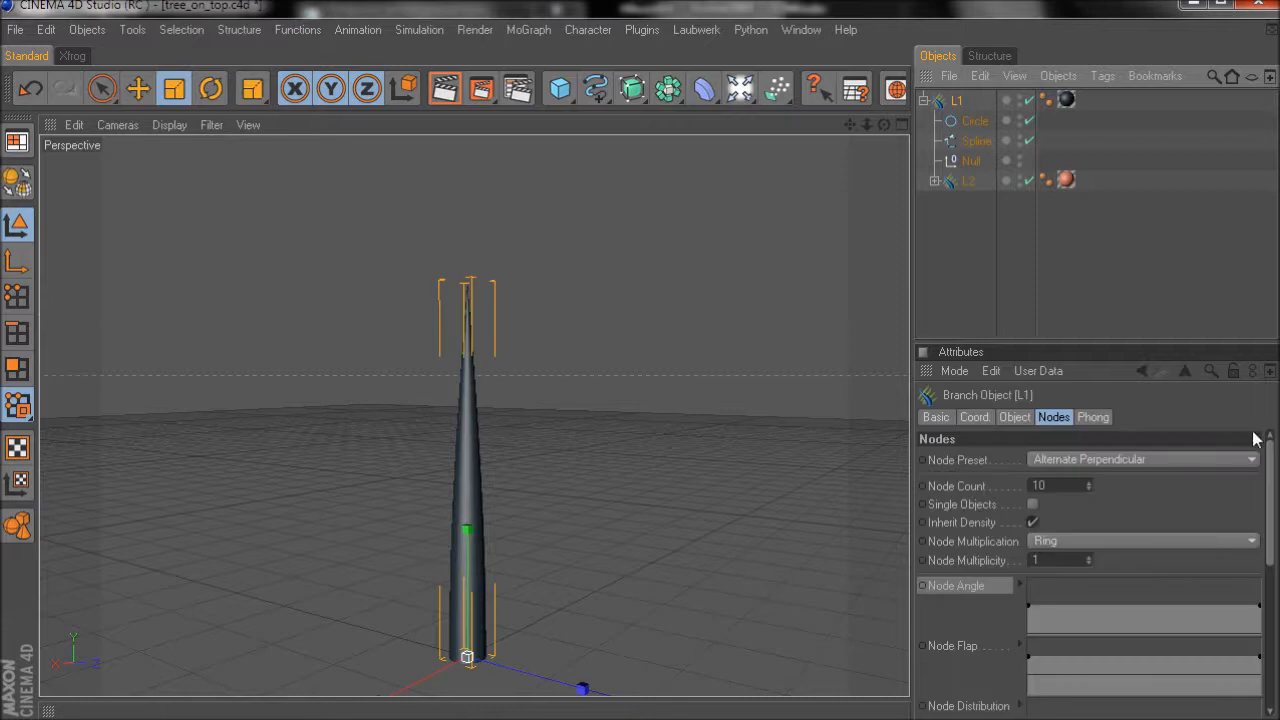
{"action": "left_click_drag", "start_coordinate": [1272, 505], "coordinate": [1268, 655]}
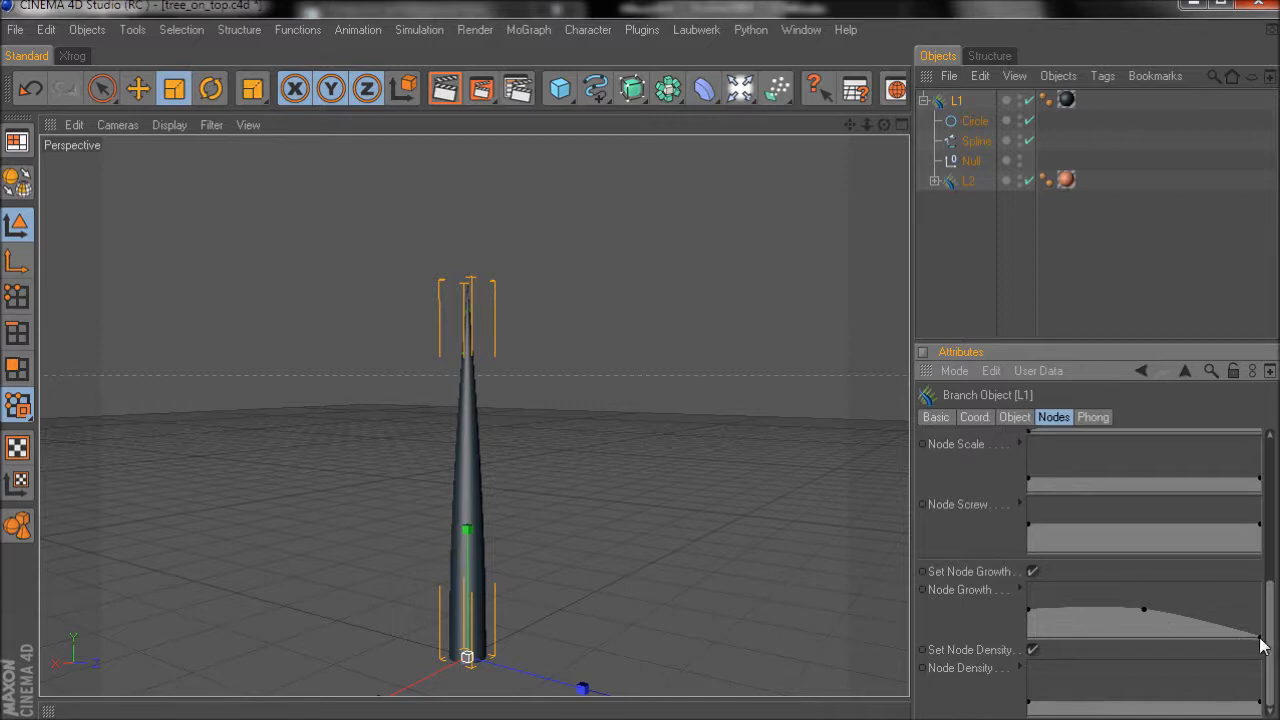
{"action": "left_click_drag", "start_coordinate": [1260, 640], "coordinate": [1260, 617]}
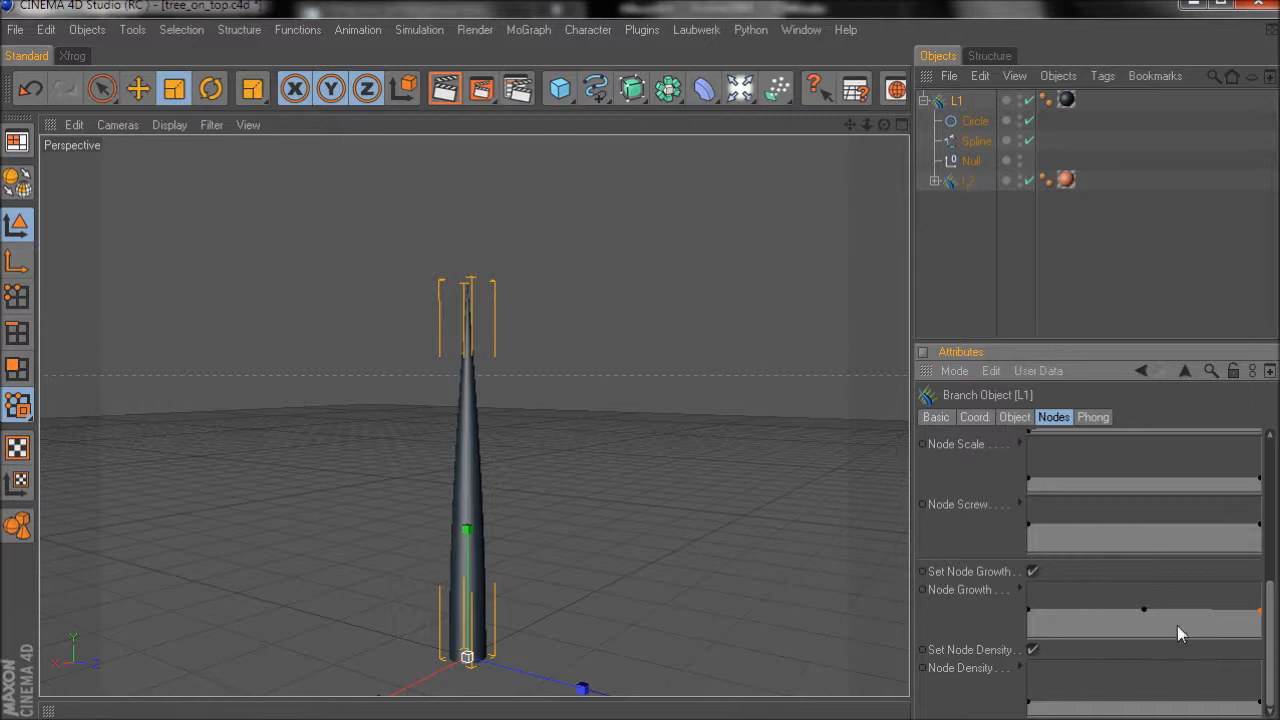
{"action": "left_click", "coordinate": [1258, 609]}
{"action": "left_click_drag", "start_coordinate": [1269, 622], "coordinate": [1266, 480]}
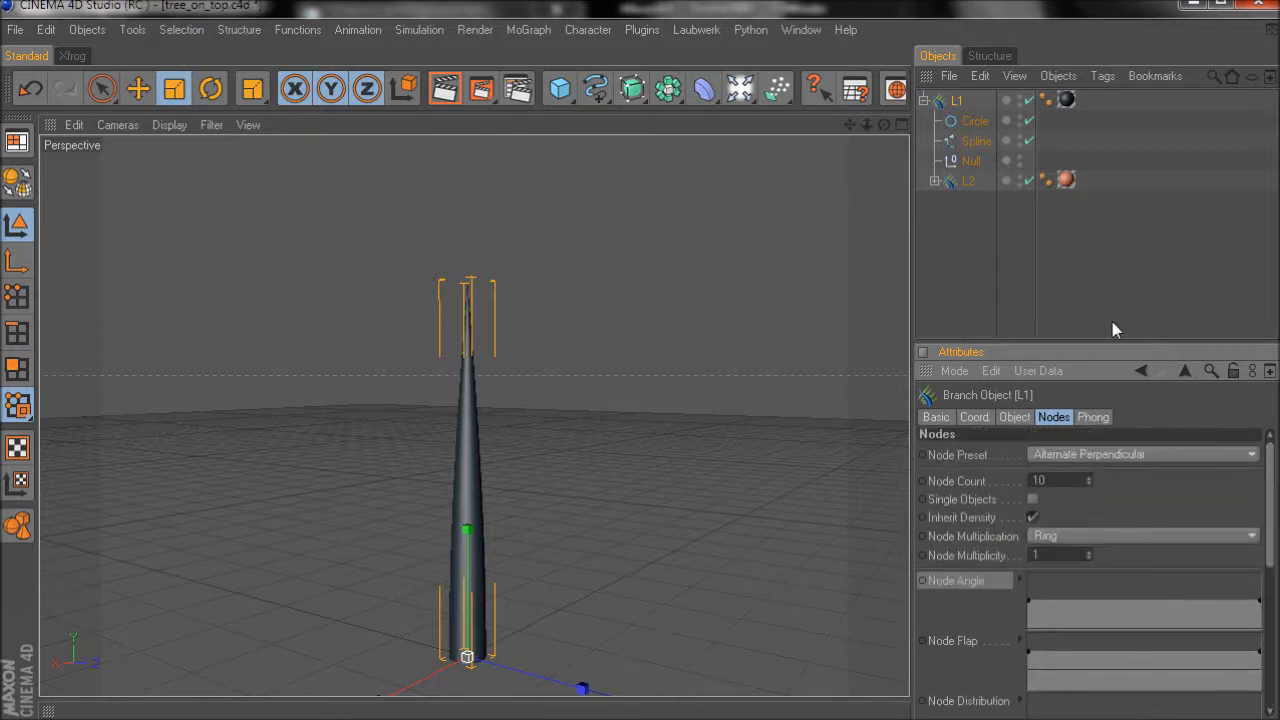
Raise the end point of L1's Thickness curve level with the neighbouring point so the trunk keeps thickness at its tip.
{"action": "left_click", "coordinate": [1018, 421]}
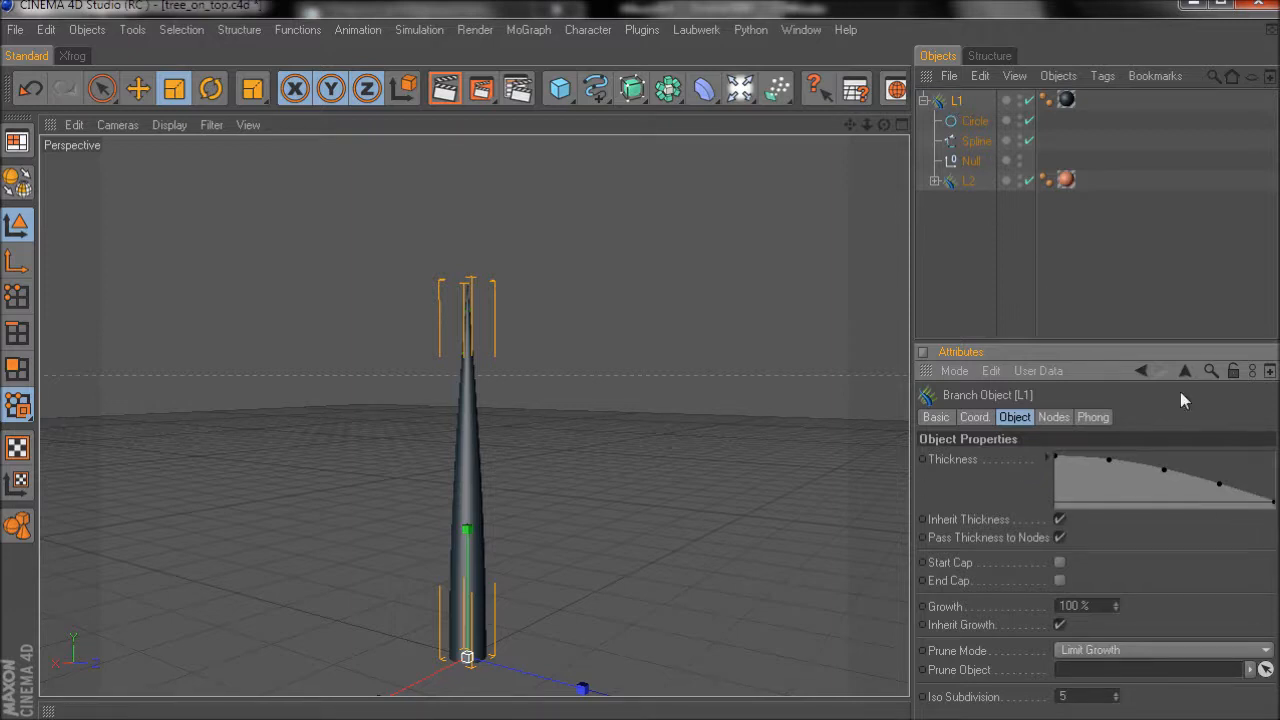
{"action": "left_click_drag", "start_coordinate": [1274, 507], "coordinate": [1276, 488]}
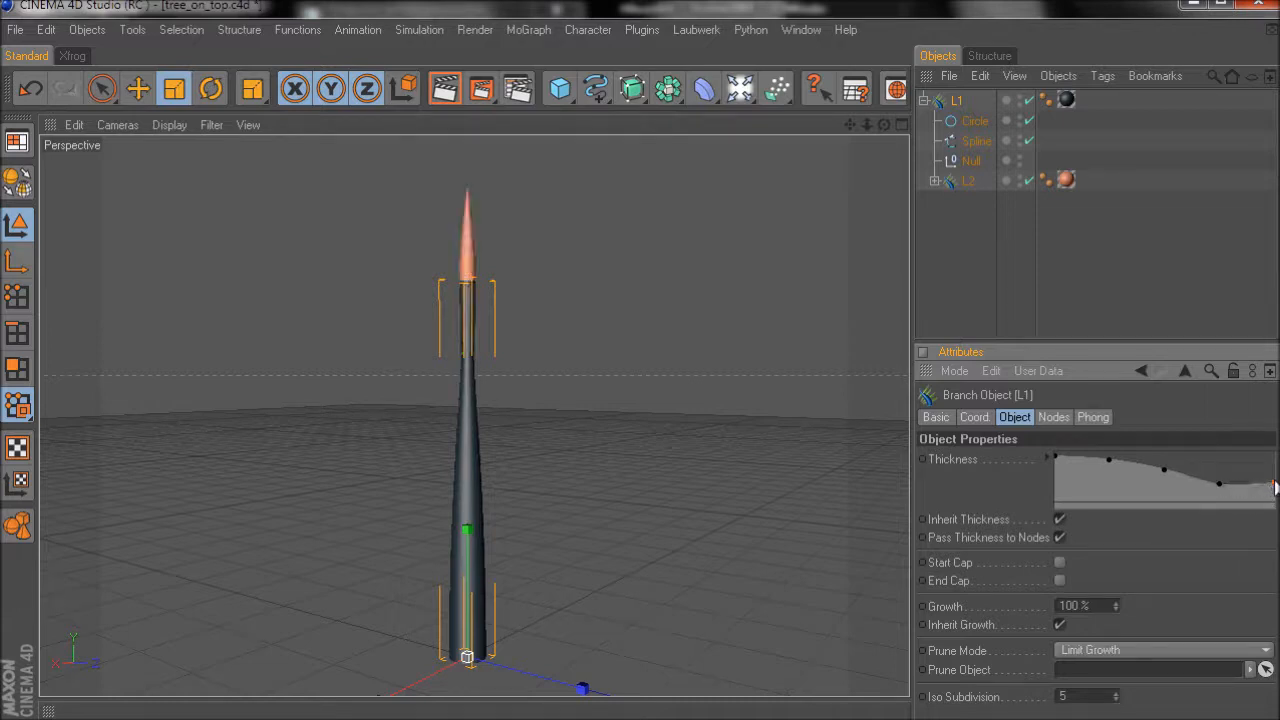
{"action": "right_click_drag", "start_coordinate": [676, 317], "coordinate": [574, 292], "text": "alt"}
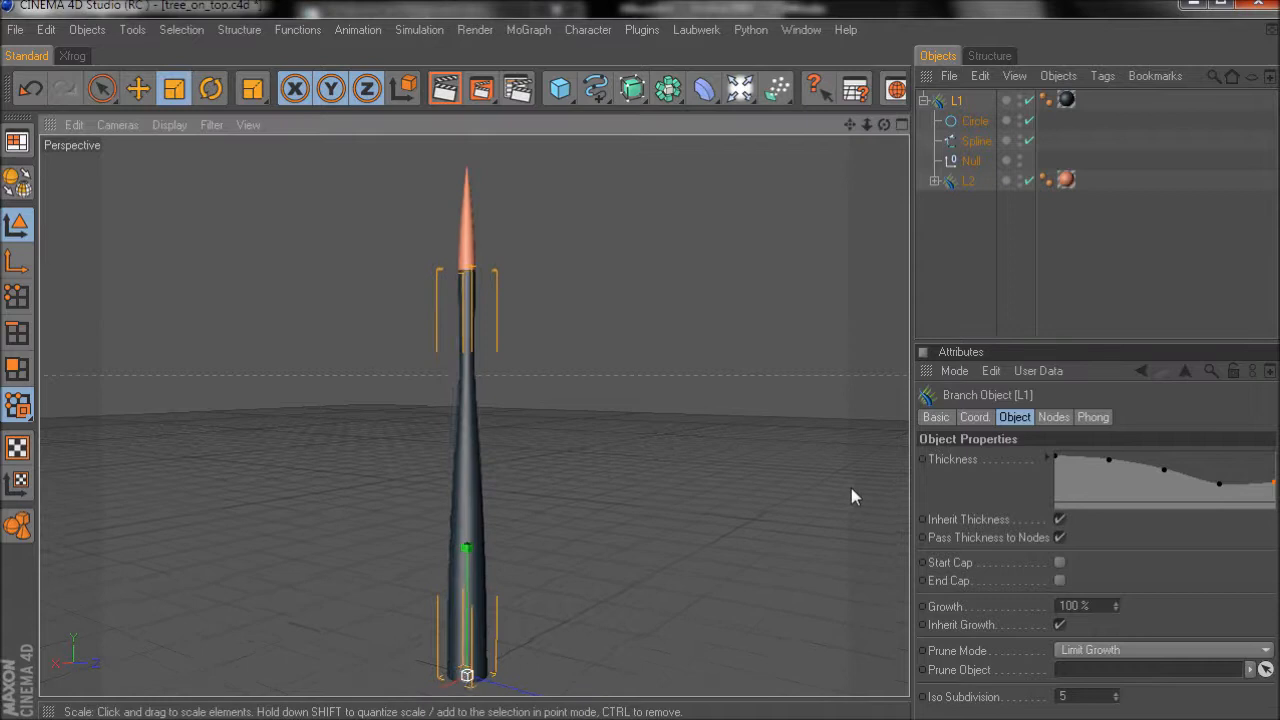
{"action": "middle_click_drag", "start_coordinate": [574, 292], "coordinate": [841, 493], "text": "alt"}
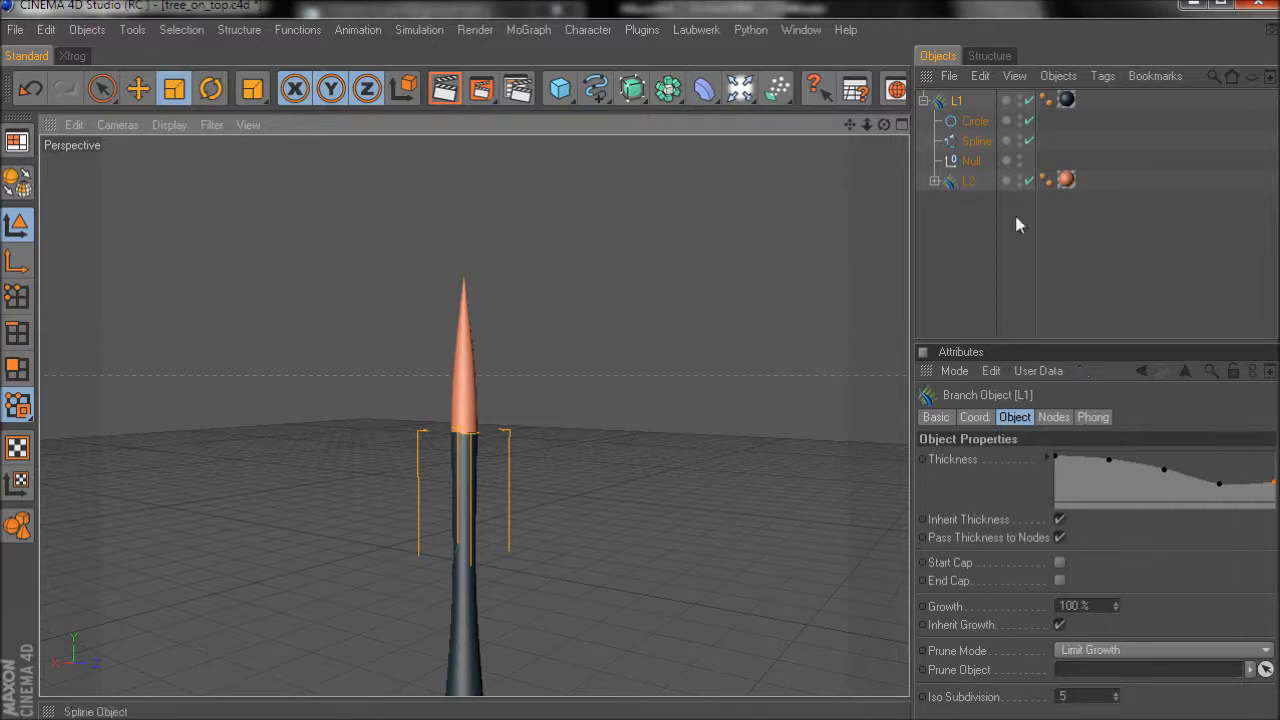
Raise the end point of L1's Node Growth curve to the top of the graph to lengthen the L2 branch.
{"action": "left_click", "coordinate": [1058, 417]}
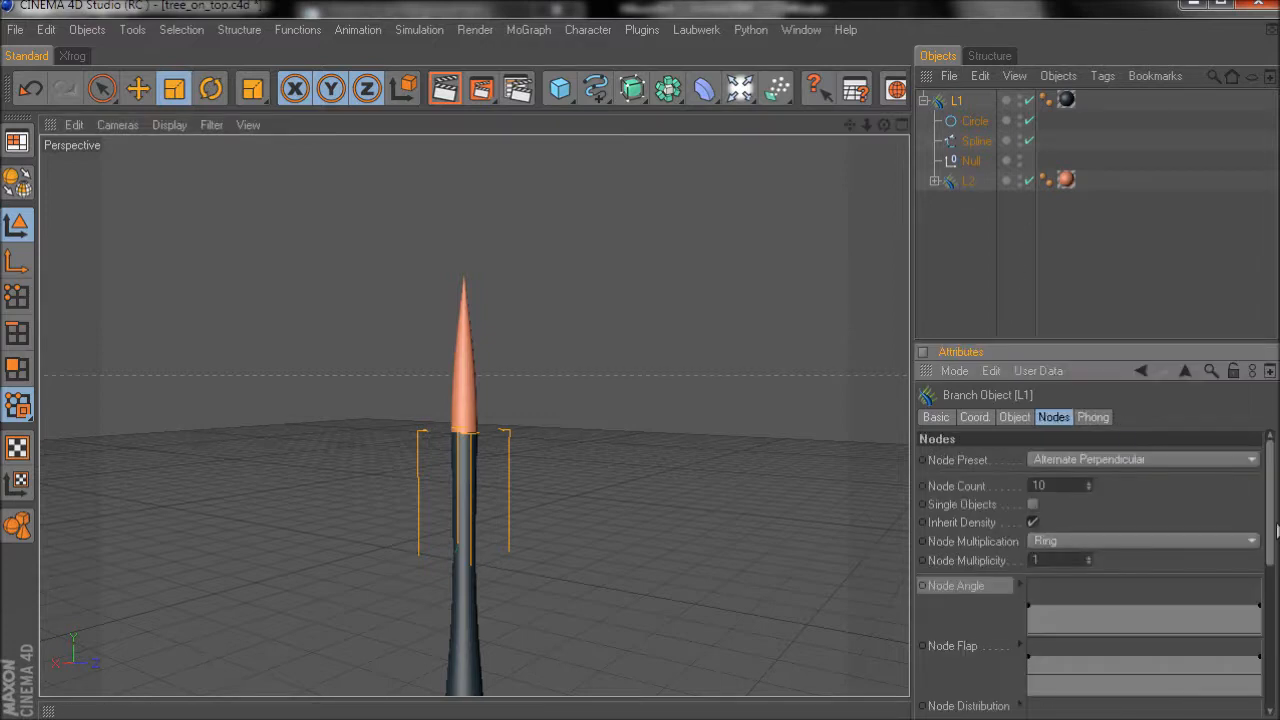
{"action": "left_click", "coordinate": [1273, 584]}
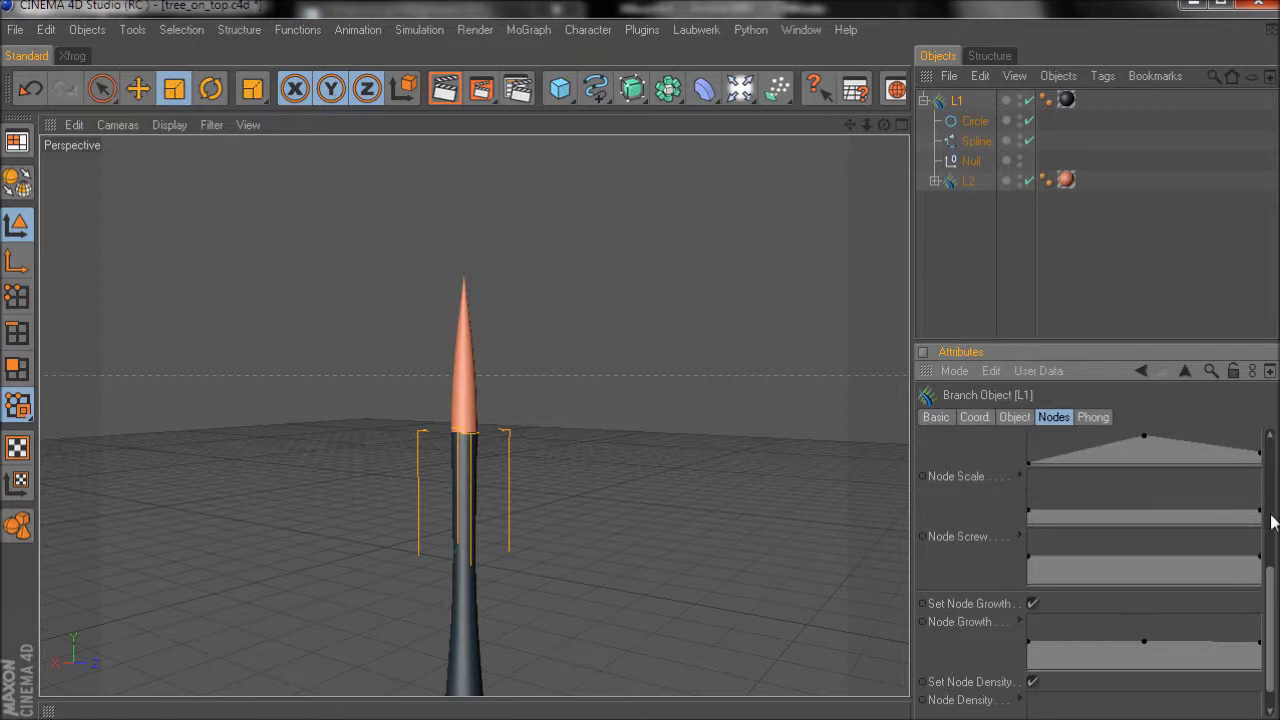
{"action": "mouse_move", "coordinate": [1273, 594]}
{"action": "left_mouse_down"}
{"action": "mouse_move", "coordinate": [1272, 492]}
{"action": "mouse_move", "coordinate": [1270, 598]}
{"action": "mouse_move", "coordinate": [1260, 587]}
{"action": "left_mouse_up"}
{"action": "right_click", "coordinate": [1260, 587]}
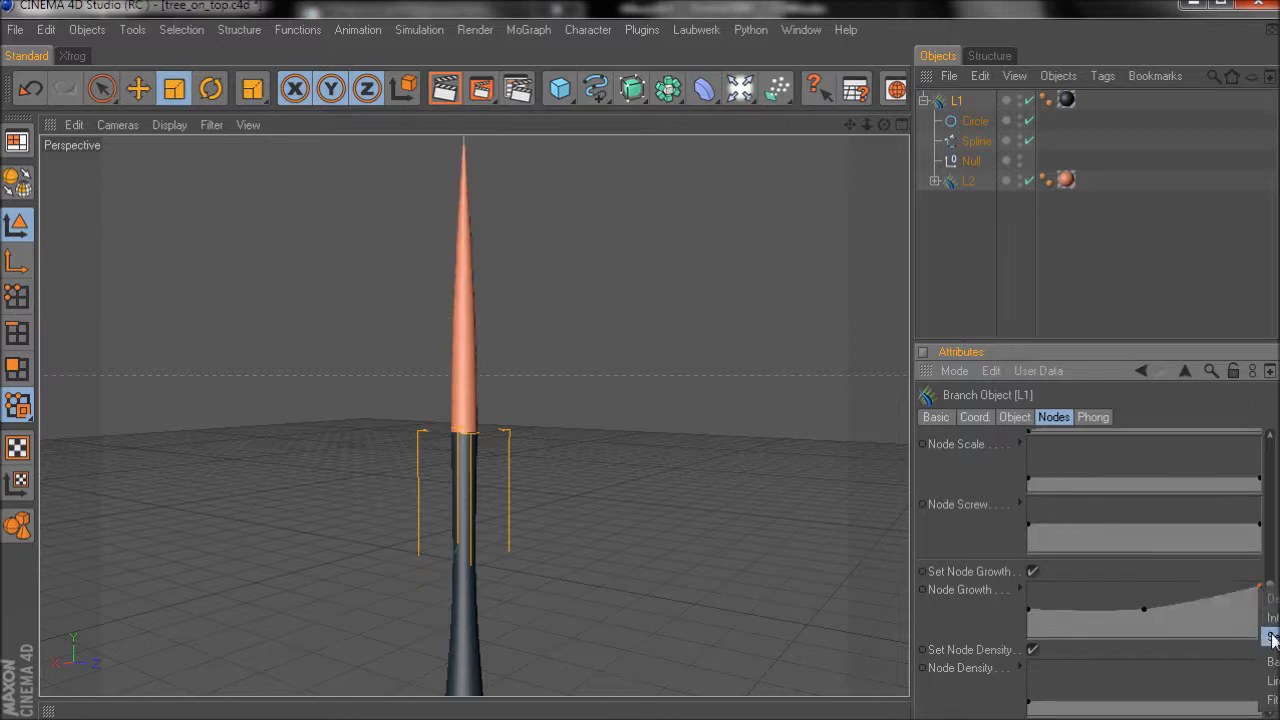
{"action": "left_click", "coordinate": [1273, 638]}
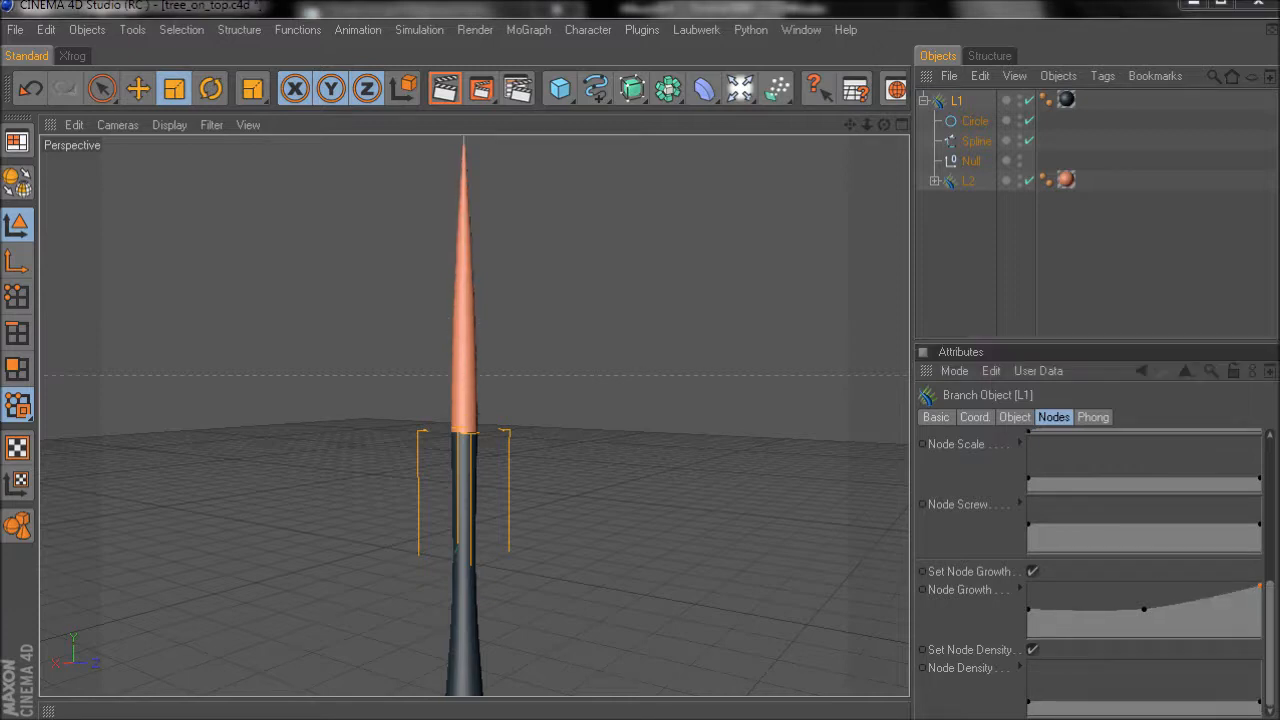
{"action": "right_click", "coordinate": [1264, 590]}
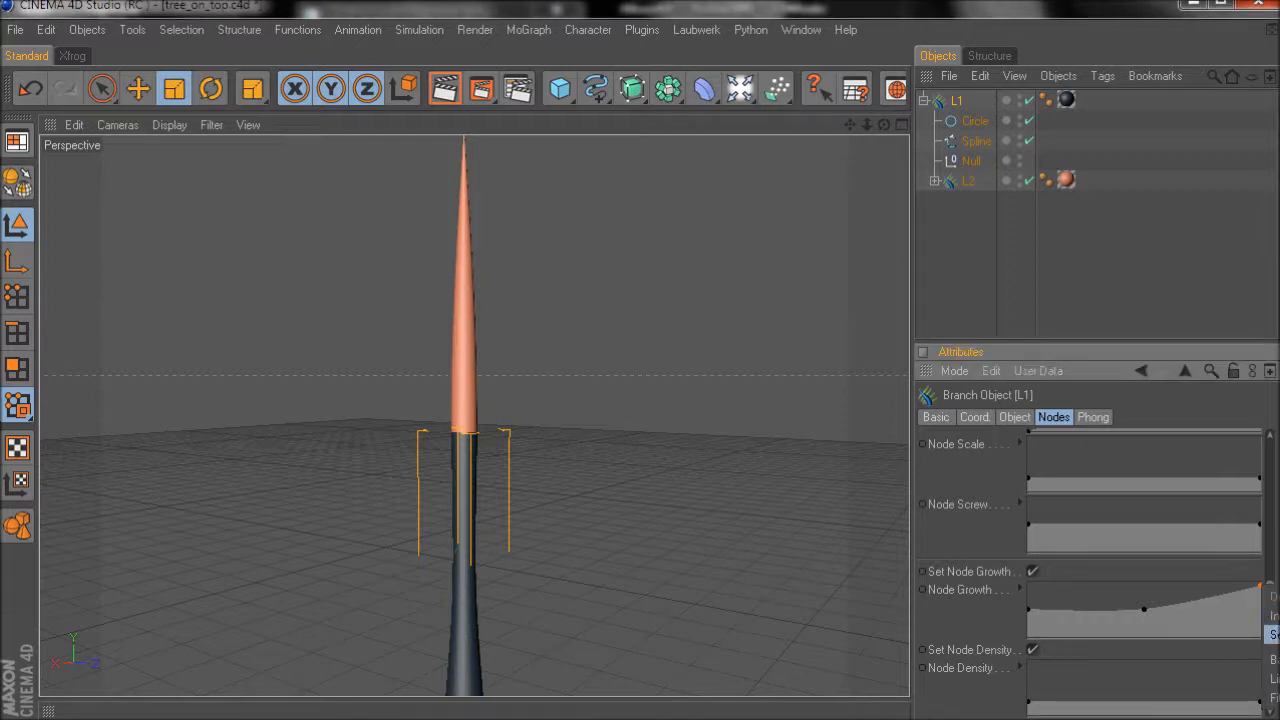
{"action": "left_click", "coordinate": [1273, 635]}
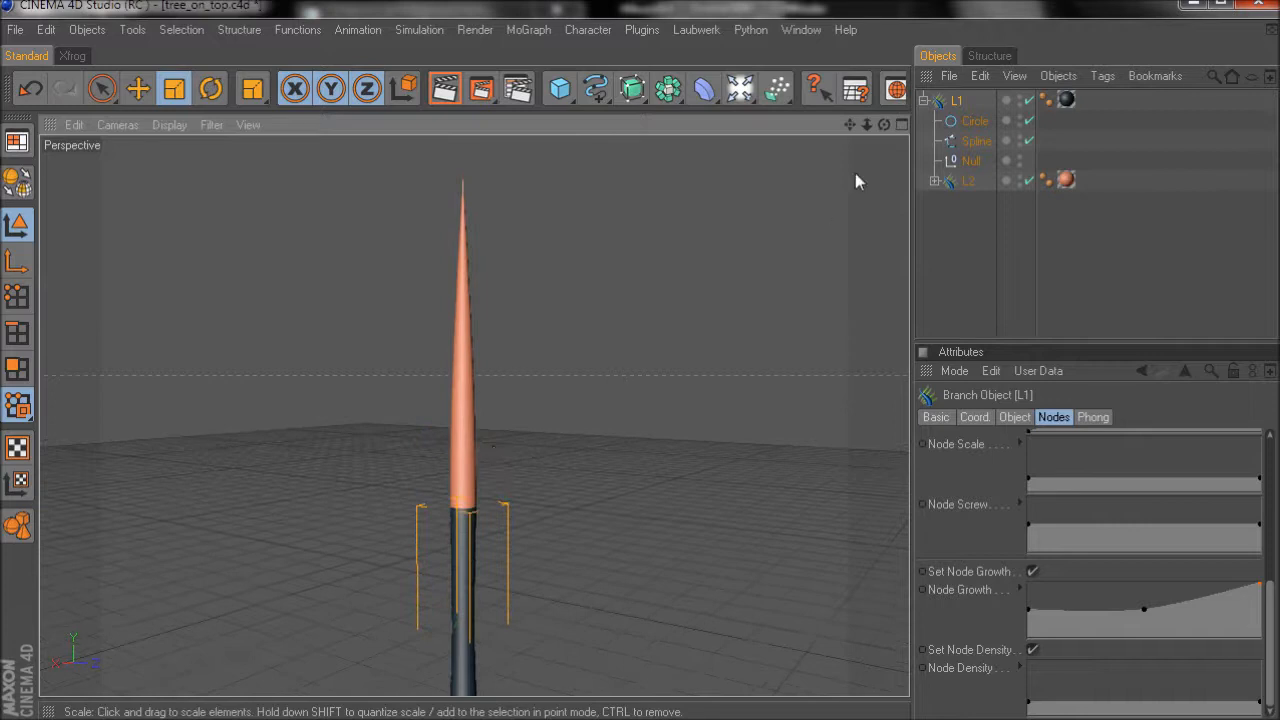
Try a higher end point on L1's Thickness curve, and bring it back to about the level of the neighbouring point.
{"action": "left_click", "coordinate": [1018, 419]}
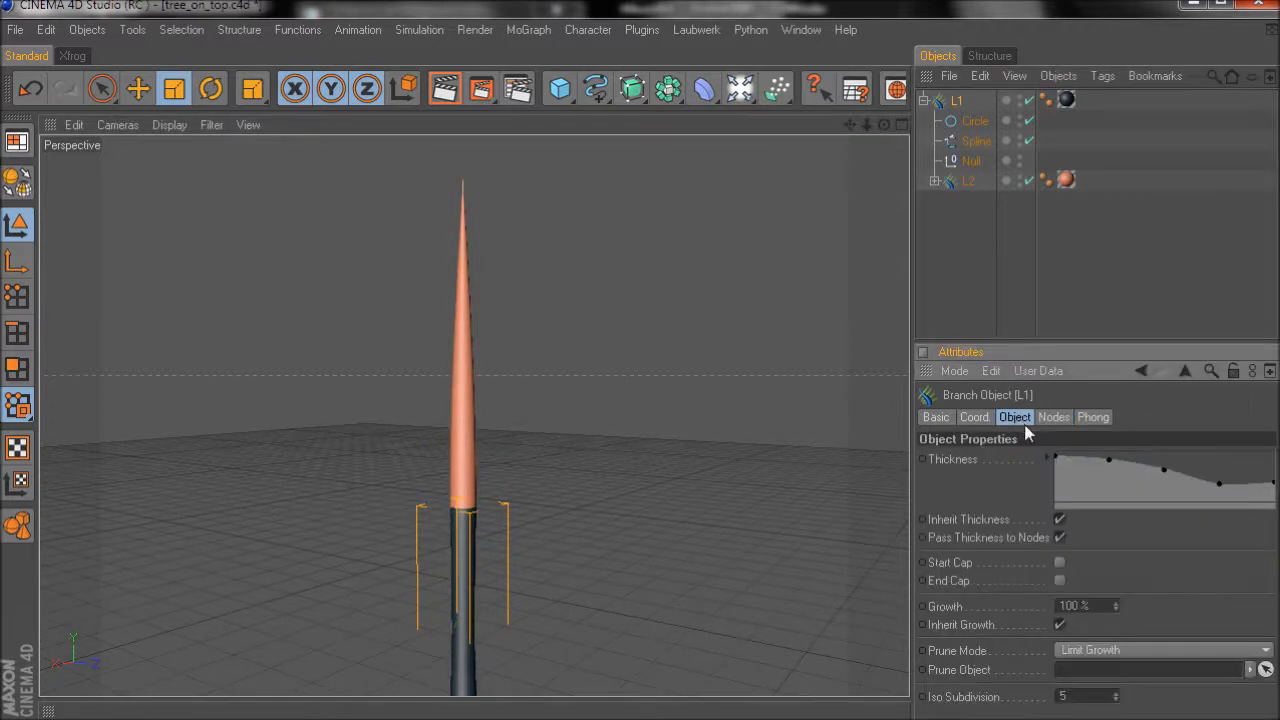
{"action": "mouse_move", "coordinate": [1273, 483]}
{"action": "left_mouse_down"}
{"action": "mouse_move", "coordinate": [1273, 498]}
{"action": "mouse_move", "coordinate": [1273, 470]}
{"action": "left_mouse_up"}
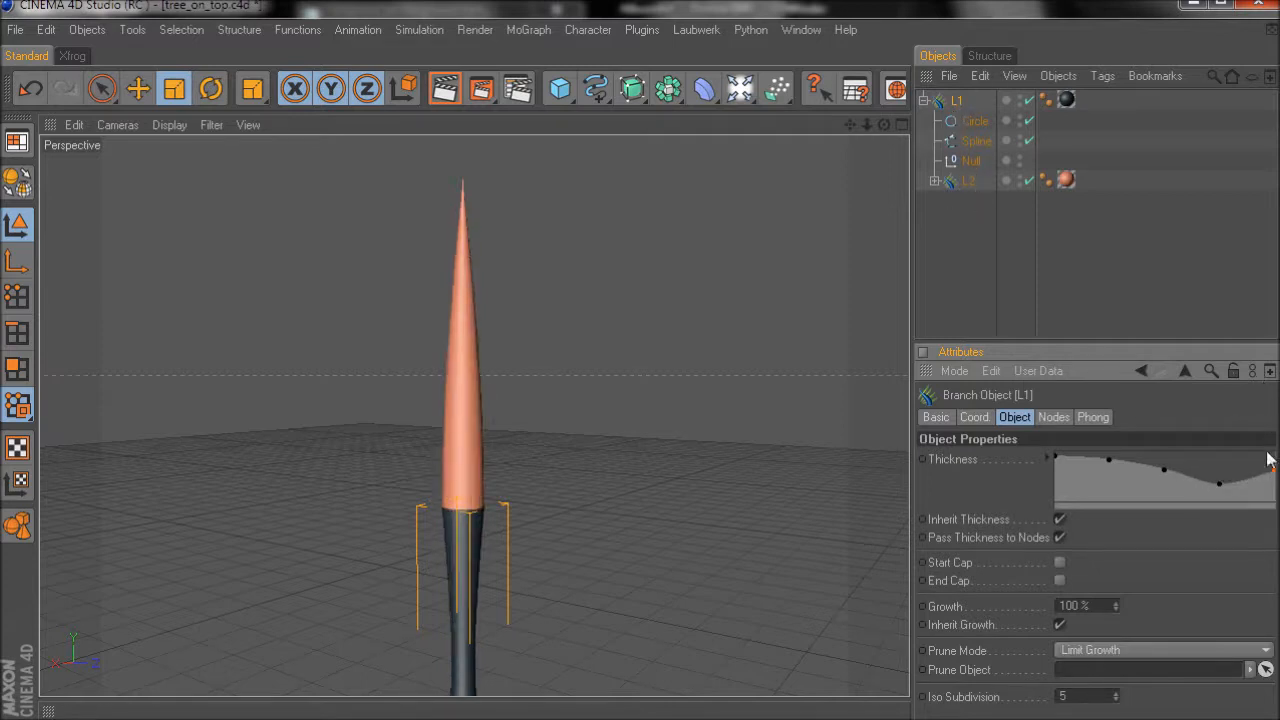
{"action": "mouse_move", "coordinate": [1273, 470]}
{"action": "left_mouse_down"}
{"action": "mouse_move", "coordinate": [1273, 494]}
{"action": "mouse_move", "coordinate": [1273, 480]}
{"action": "left_mouse_up"}
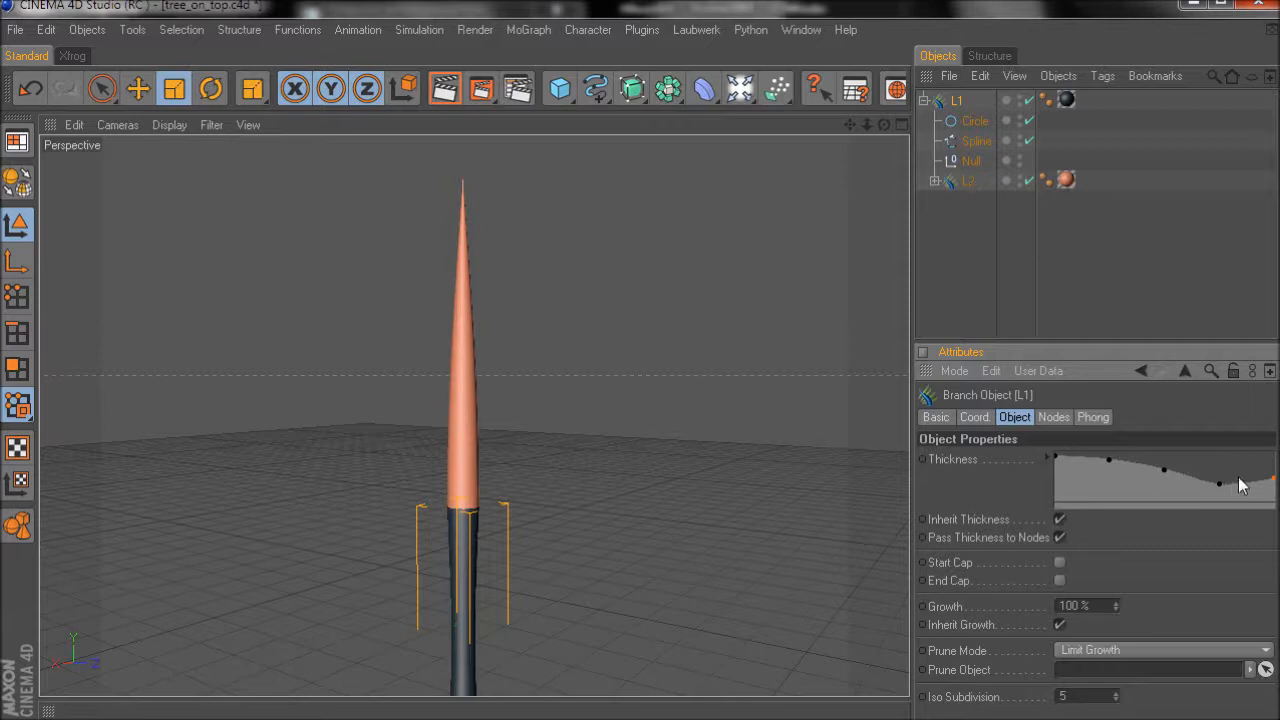
{"action": "left_click_drag", "start_coordinate": [1274, 484], "coordinate": [1273, 490]}
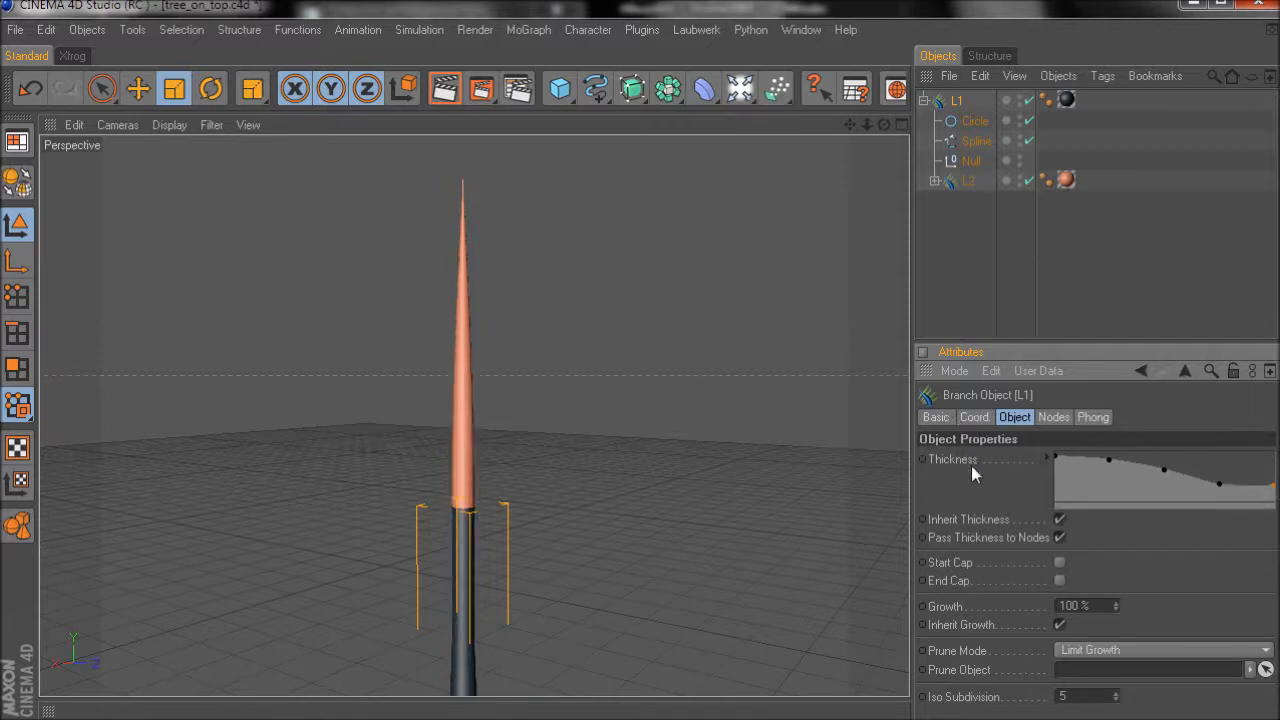
Turn off Inherit Thickness for the L2 branch and view the joint with the trunk.
{"action": "left_click", "coordinate": [969, 181]}
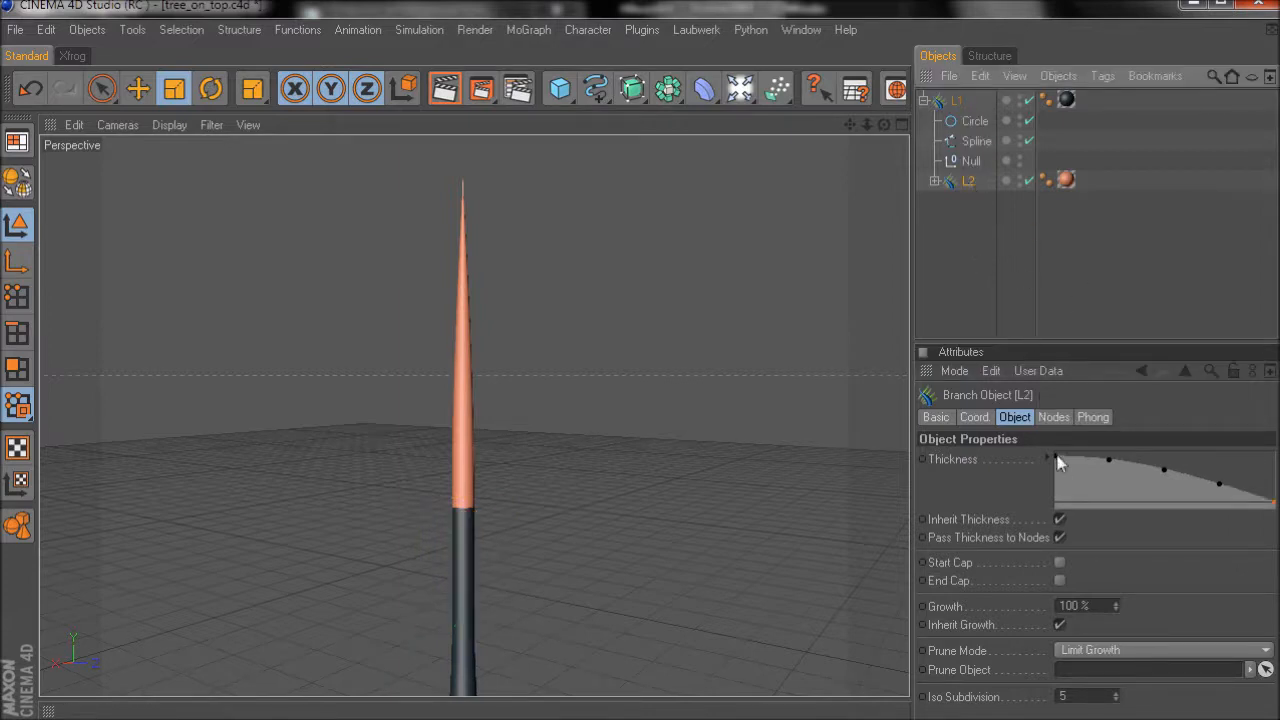
{"action": "left_click", "coordinate": [1022, 423]}
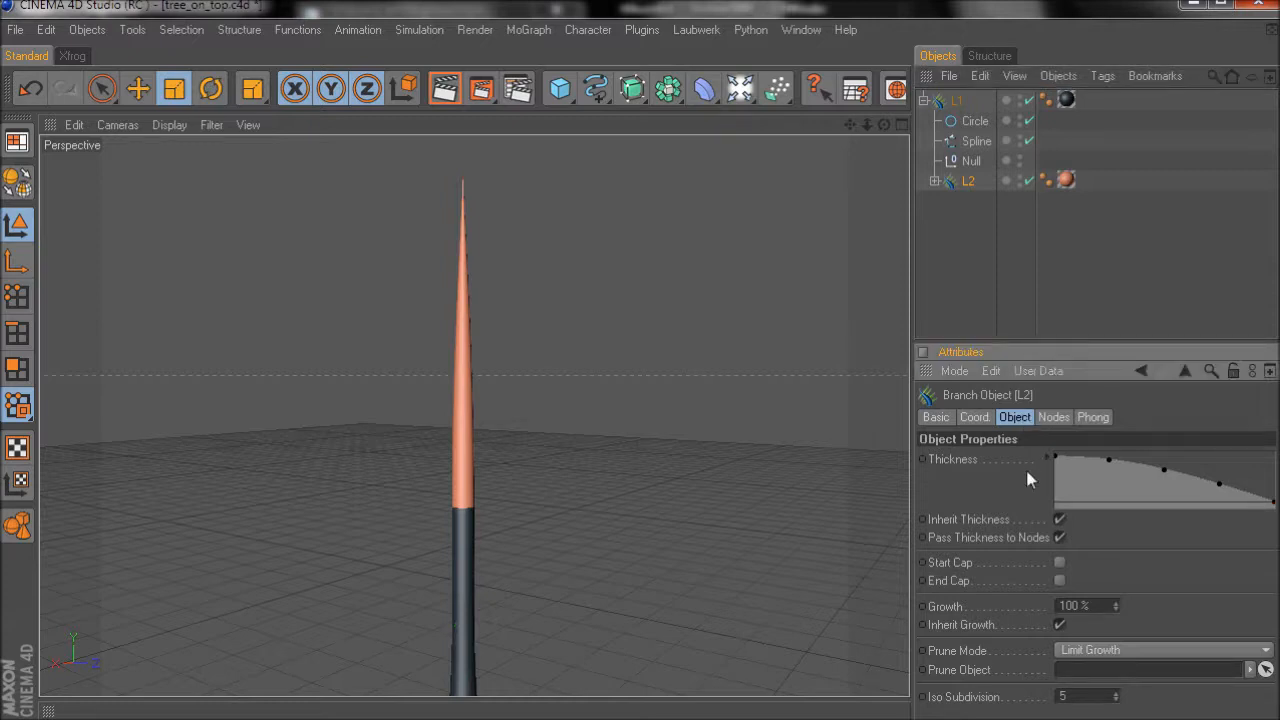
{"action": "left_click", "coordinate": [1059, 520]}
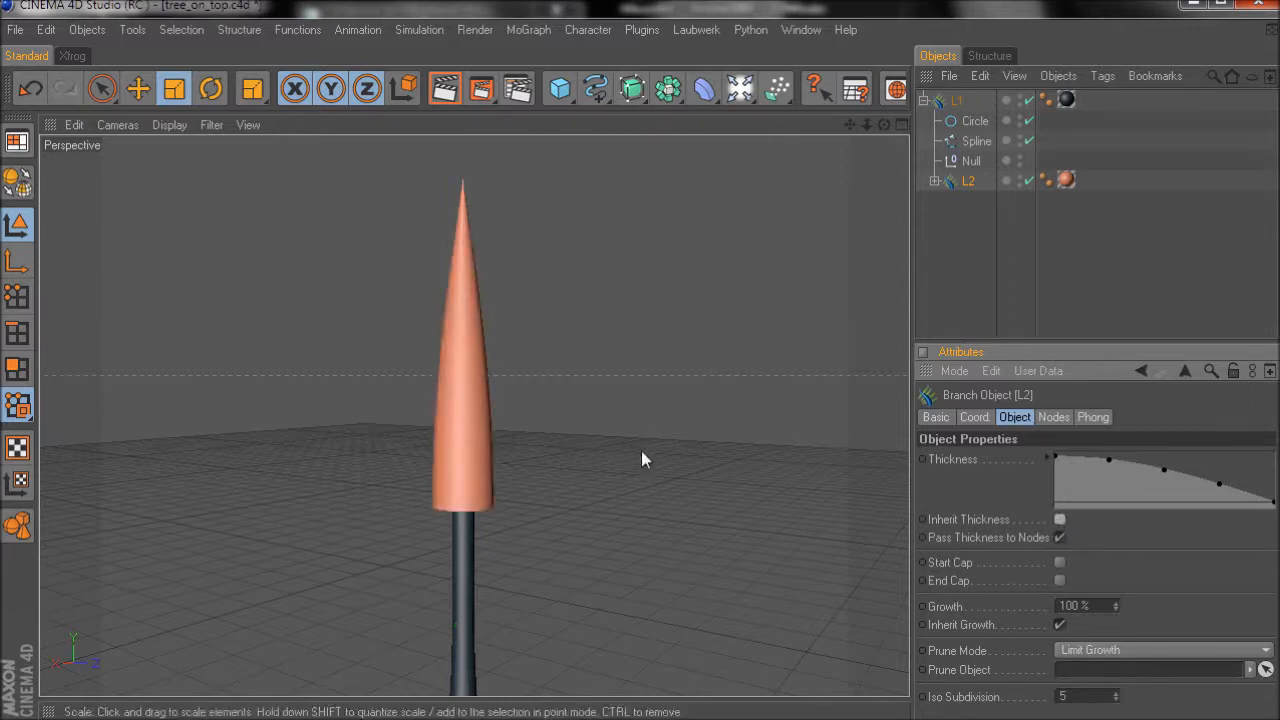
{"action": "mouse_move", "coordinate": [884, 124]}
{"action": "left_mouse_down"}
{"action": "mouse_move", "coordinate": [843, 492]}
{"action": "mouse_move", "coordinate": [884, 124]}
{"action": "left_mouse_up"}
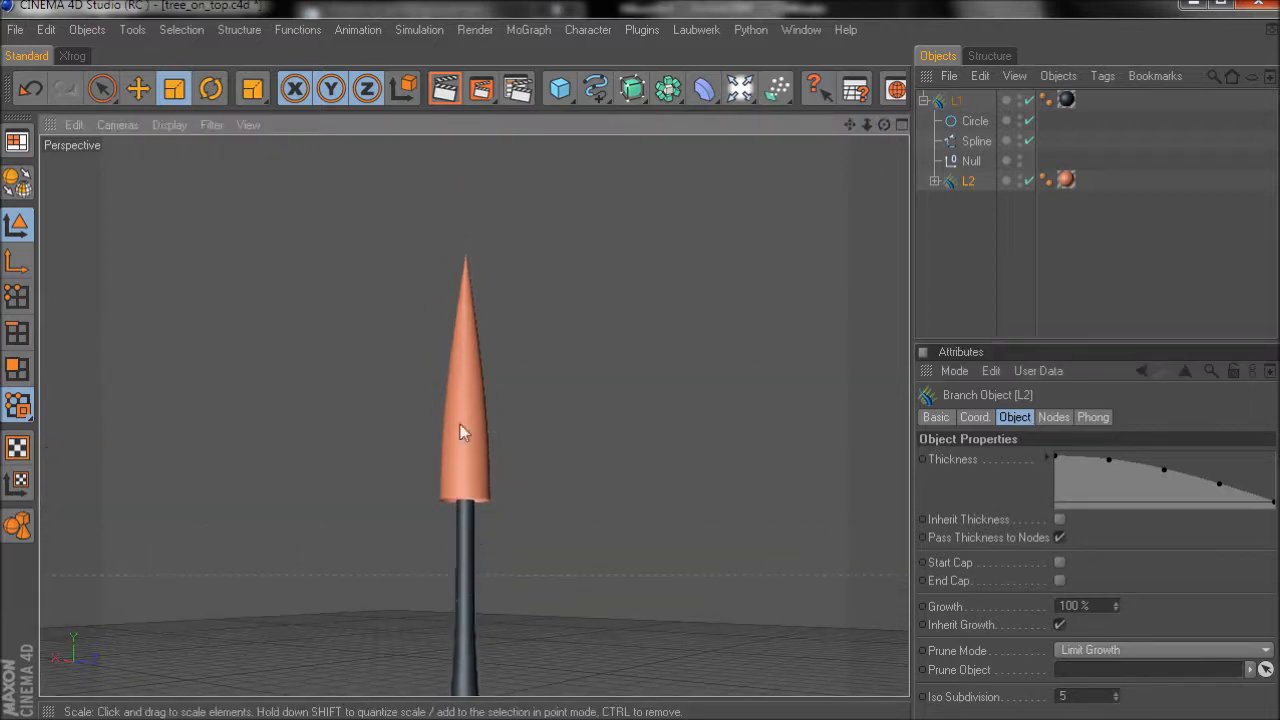
Lower the end point of L1's Thickness curve to near the bottom so the trunk tapers to a thin tip.
{"action": "left_click", "coordinate": [957, 100]}
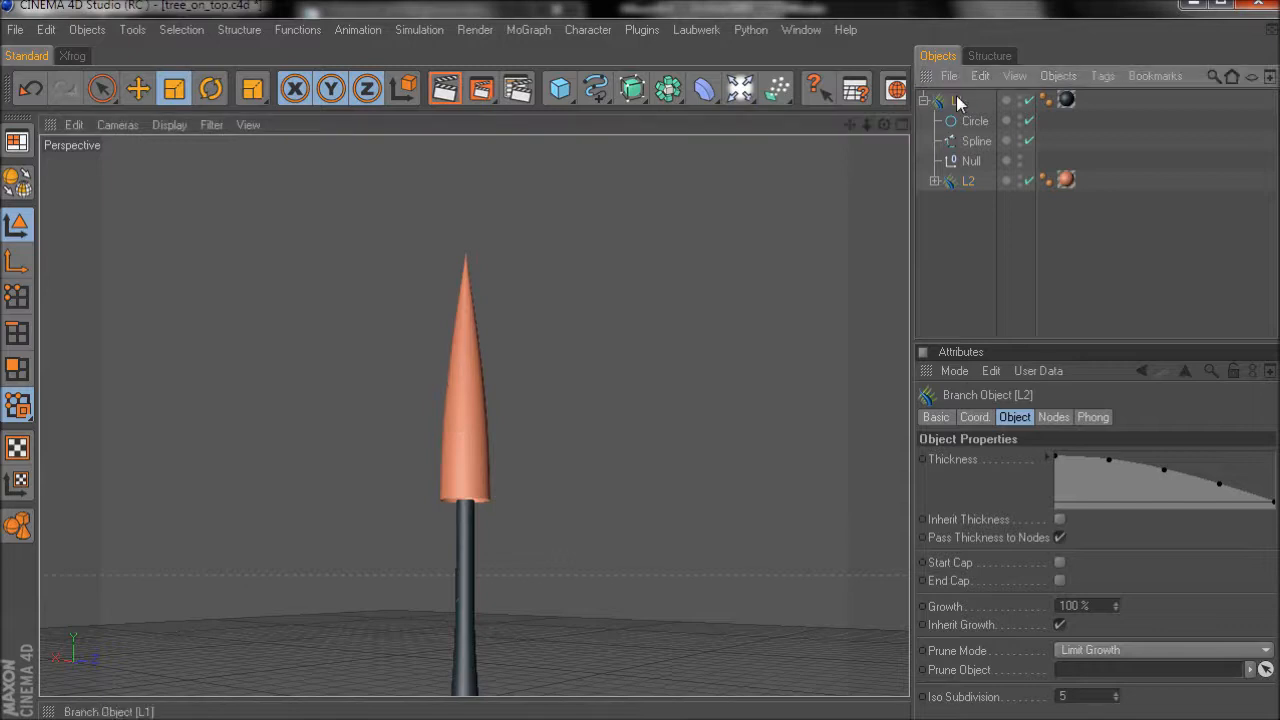
{"action": "mouse_move", "coordinate": [1273, 492]}
{"action": "left_mouse_down"}
{"action": "mouse_move", "coordinate": [1273, 462]}
{"action": "mouse_move", "coordinate": [1274, 503]}
{"action": "left_mouse_up"}
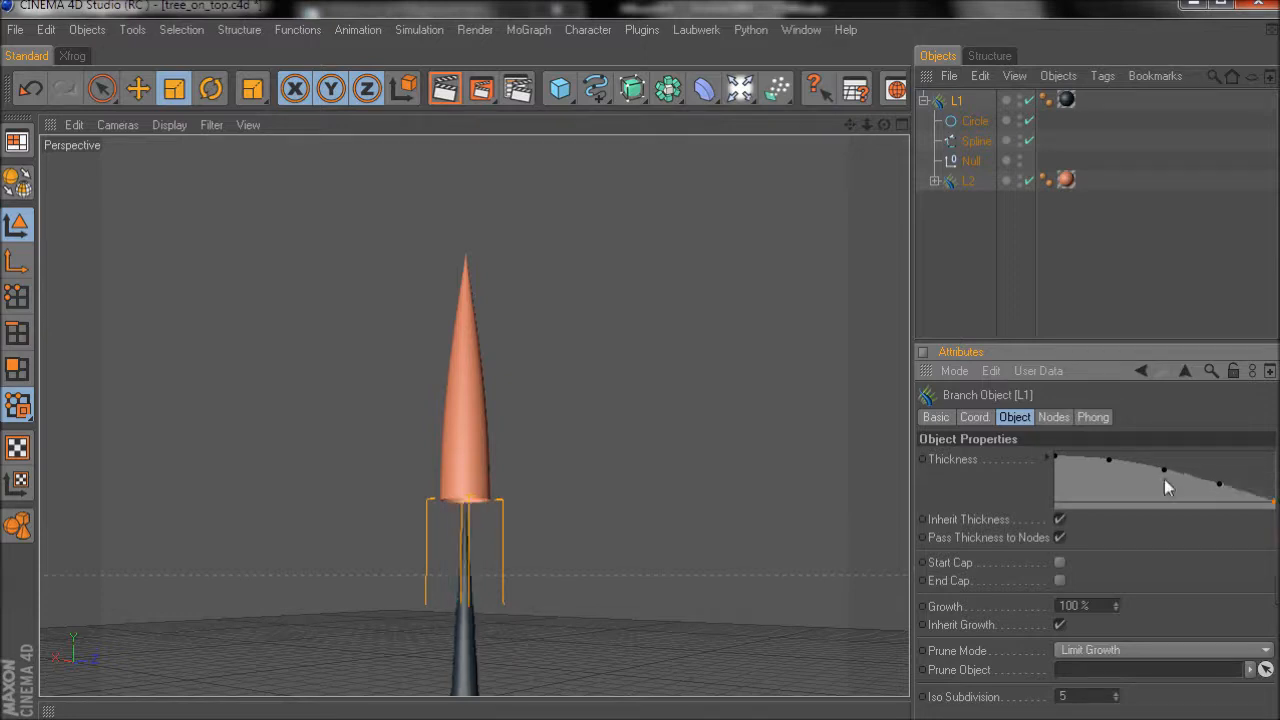
{"action": "left_click_drag", "start_coordinate": [842, 473], "coordinate": [852, 490], "text": "alt"}
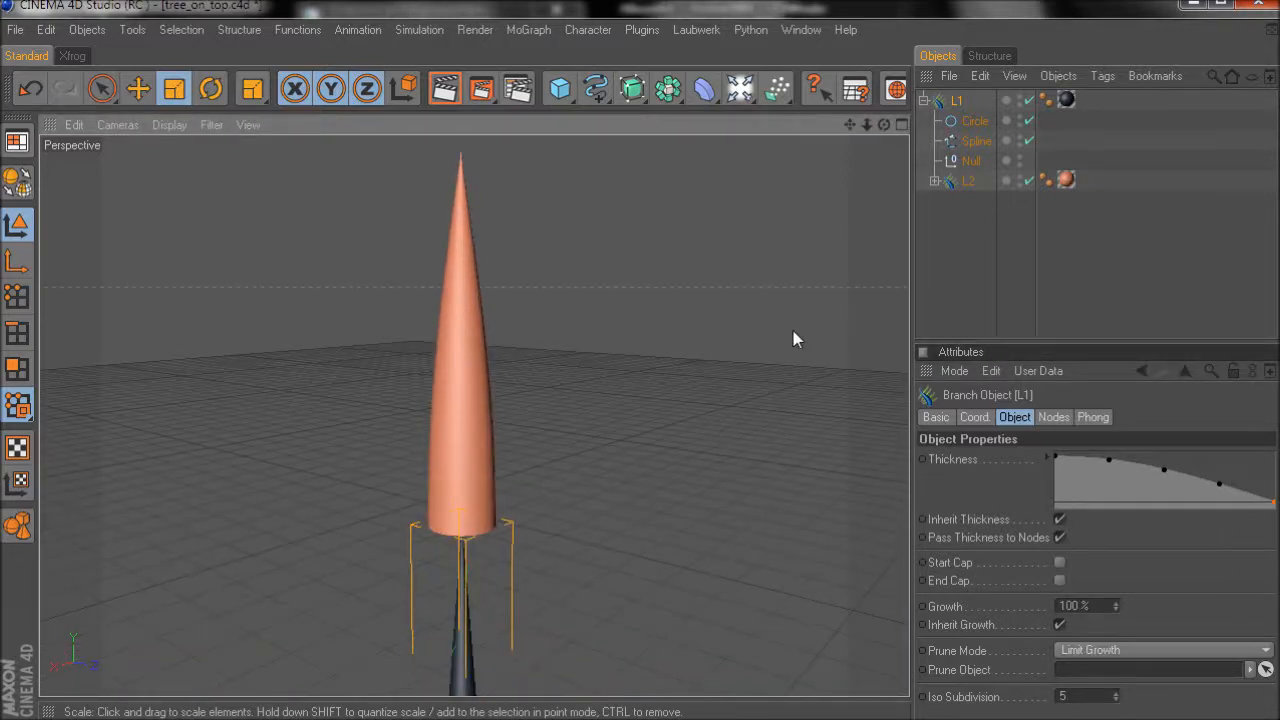
{"action": "left_click", "coordinate": [965, 181]}
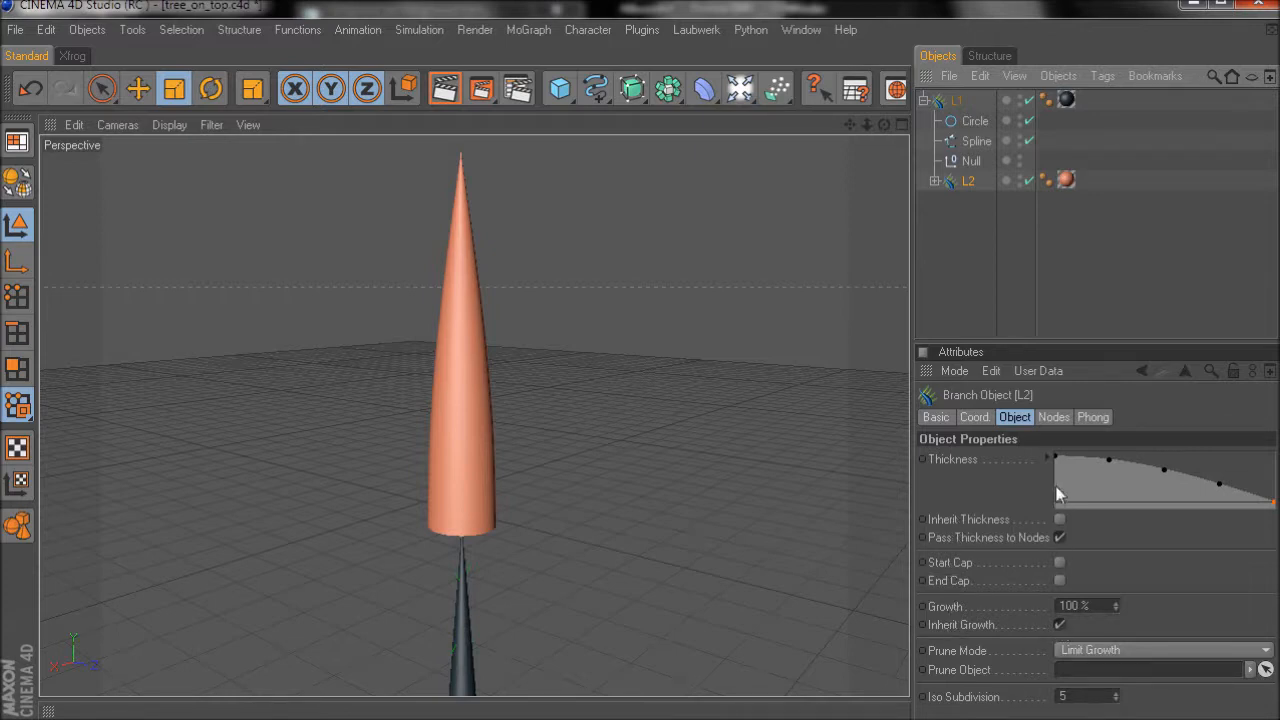
{"action": "left_click", "coordinate": [969, 185]}
{"action": "left_click", "coordinate": [955, 104]}
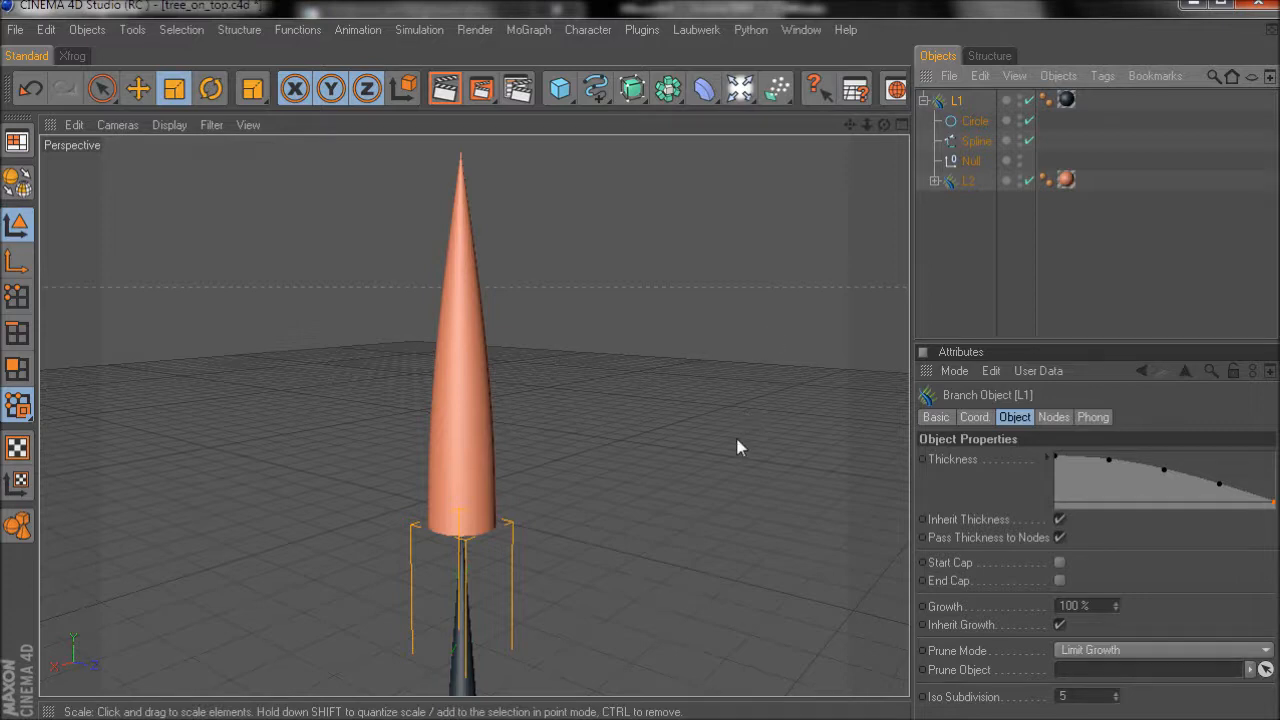
{"action": "right_click_drag", "start_coordinate": [810, 484], "coordinate": [737, 446], "text": "alt"}
{"action": "mouse_move", "coordinate": [841, 481]}
{"action": "middle_mouse_down", "text": "alt"}
{"action": "mouse_move", "coordinate": [841, 416]}
{"action": "mouse_move", "coordinate": [841, 466]}
{"action": "middle_mouse_up", "text": "alt"}
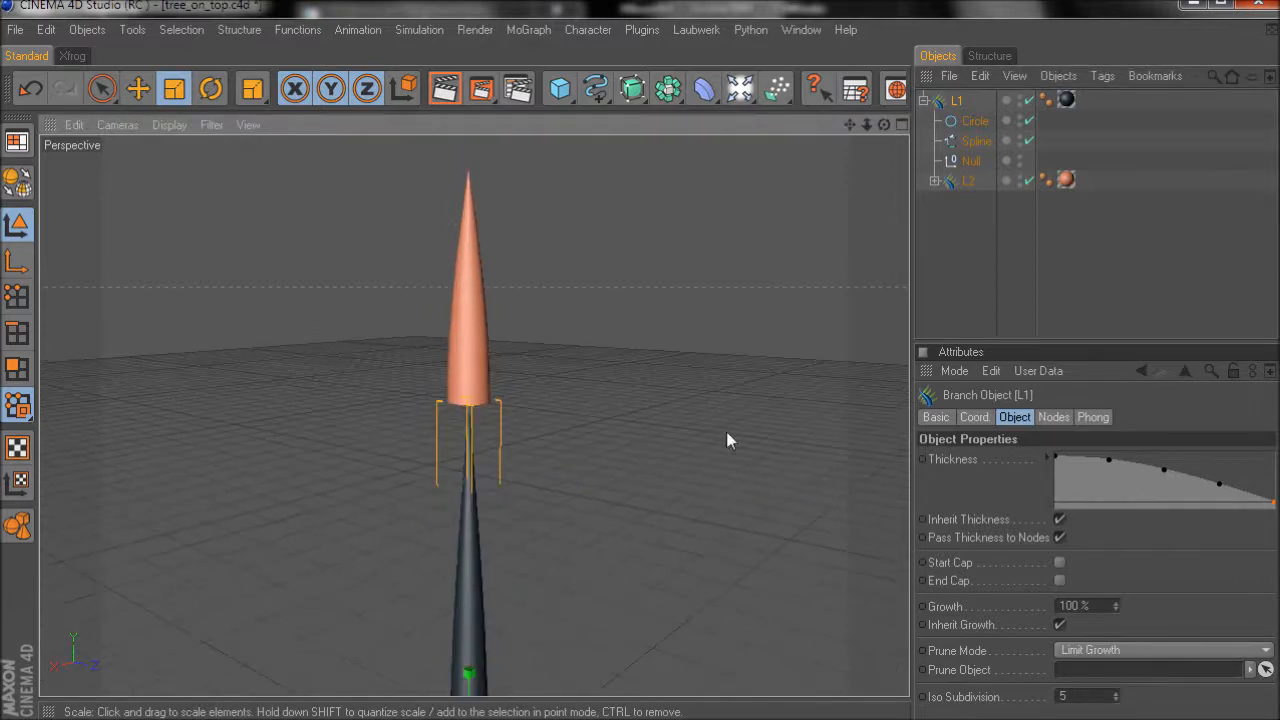
{"action": "right_click_drag", "start_coordinate": [841, 486], "coordinate": [726, 431], "text": "alt"}
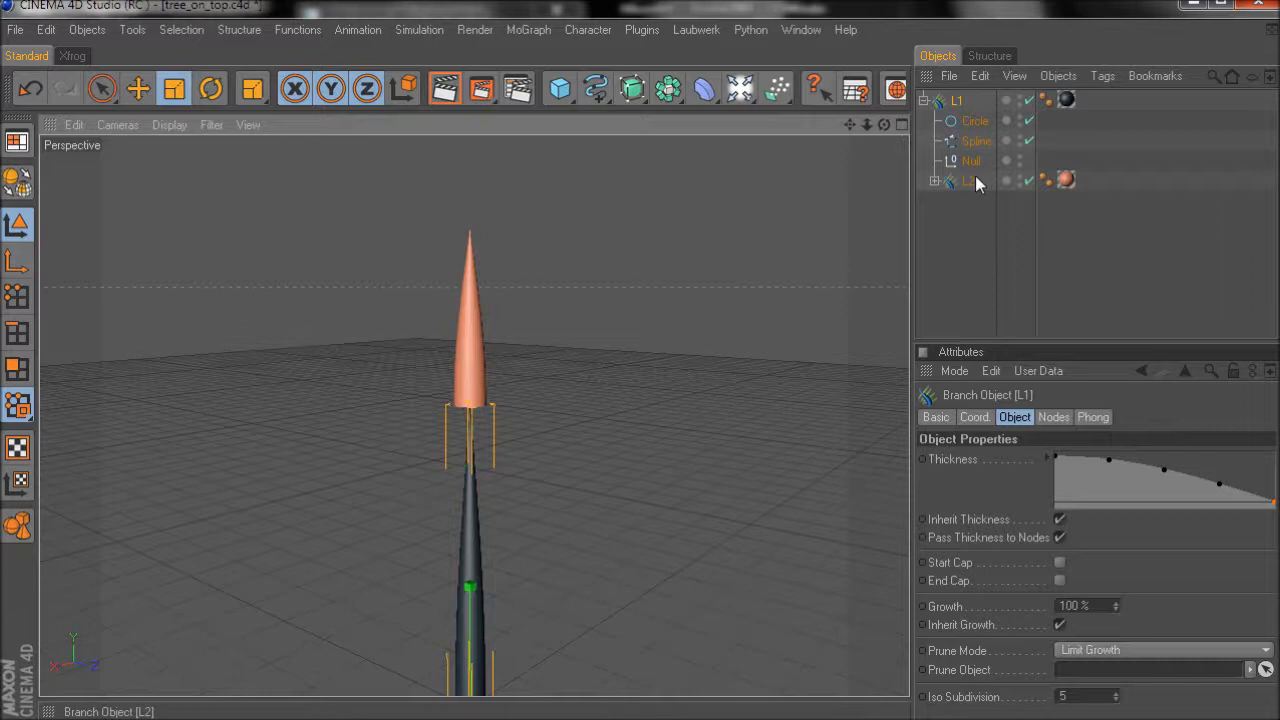